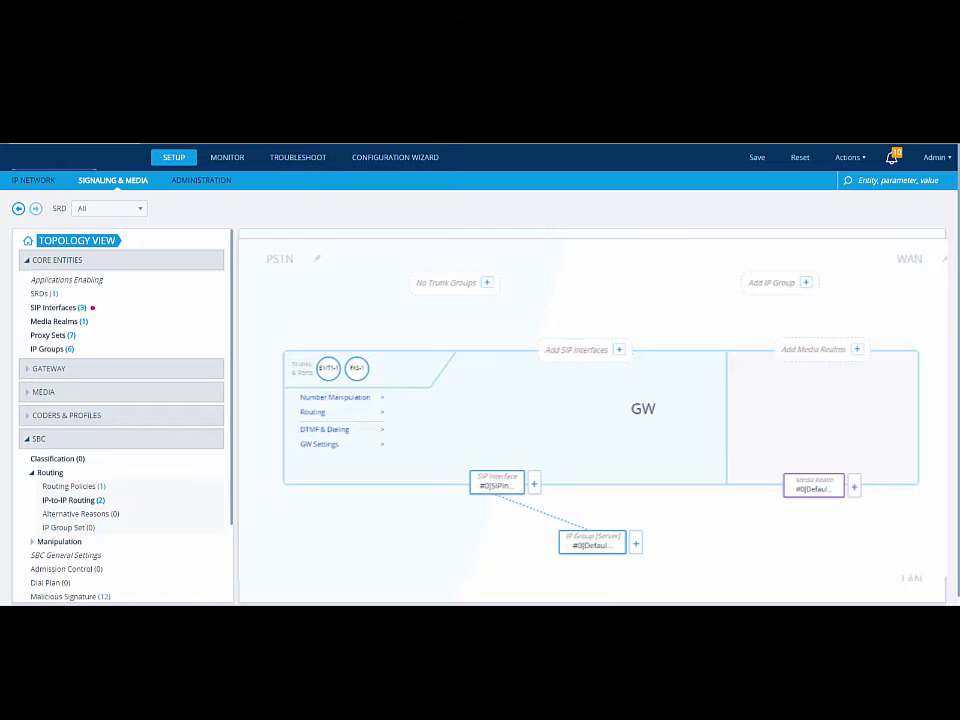
# - In the IP Network view, review port GE_4_2's settings and apply them unchanged
pyautogui.click(43, 183)
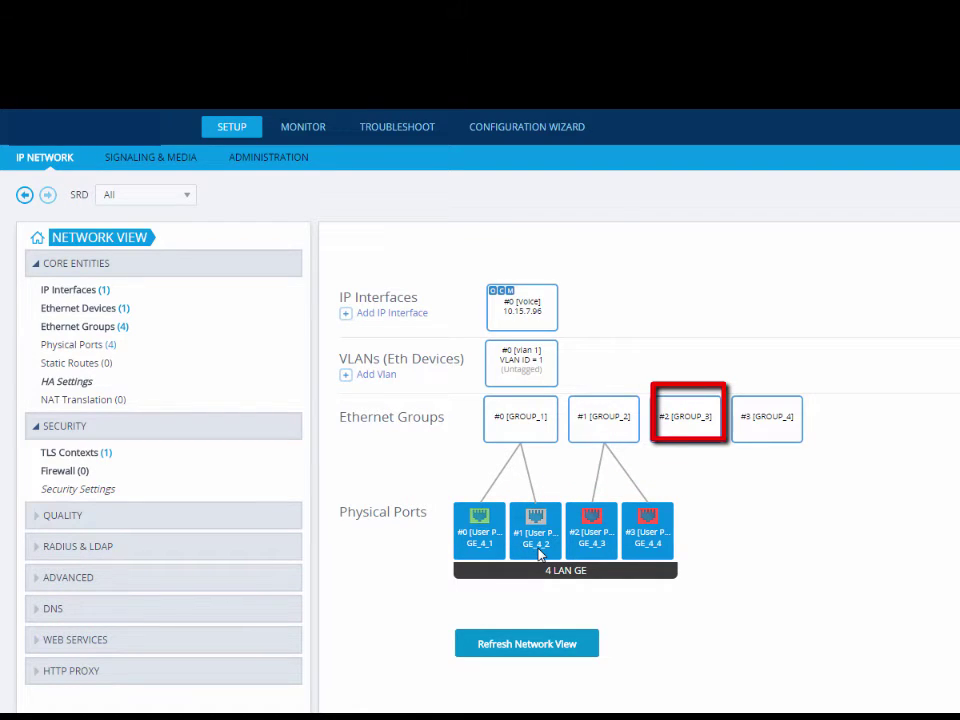
pyautogui.click(538, 553)
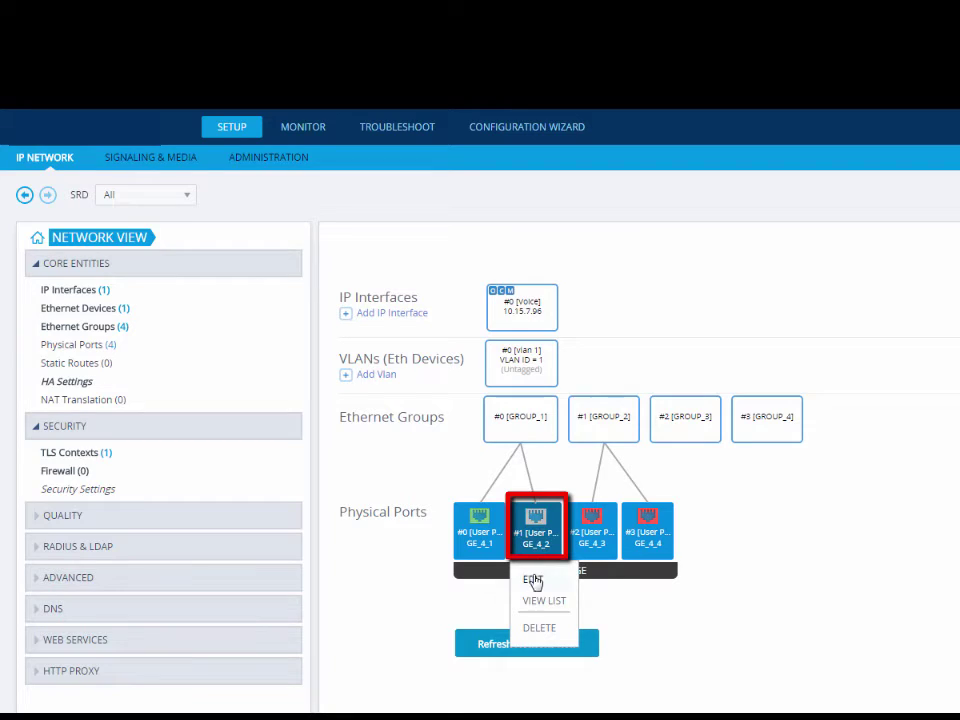
pyautogui.click(534, 580)
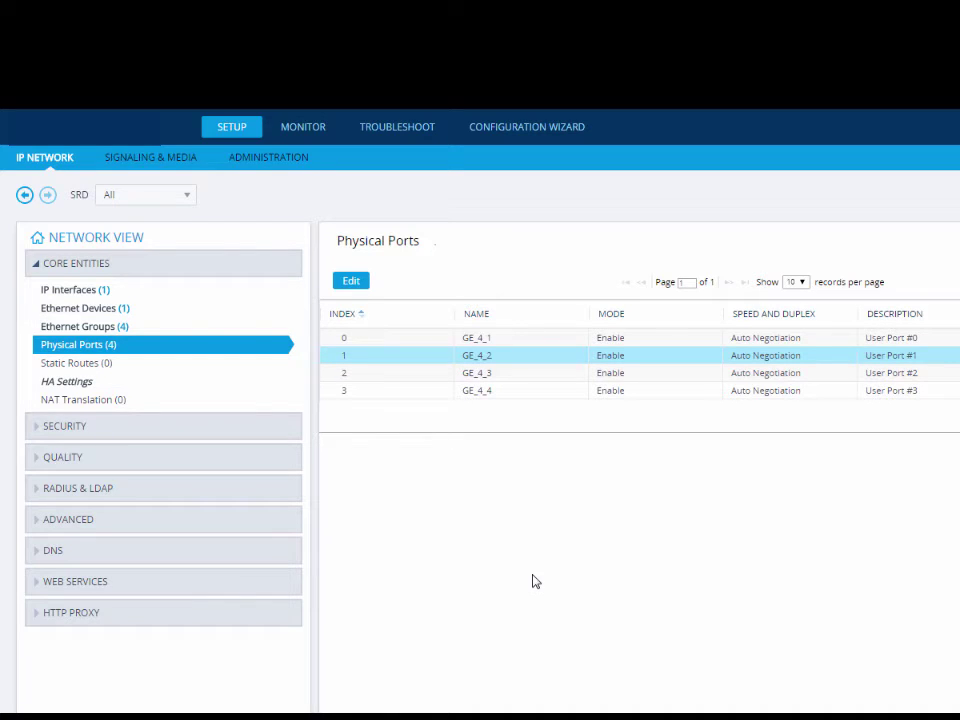
pyautogui.click(364, 283)
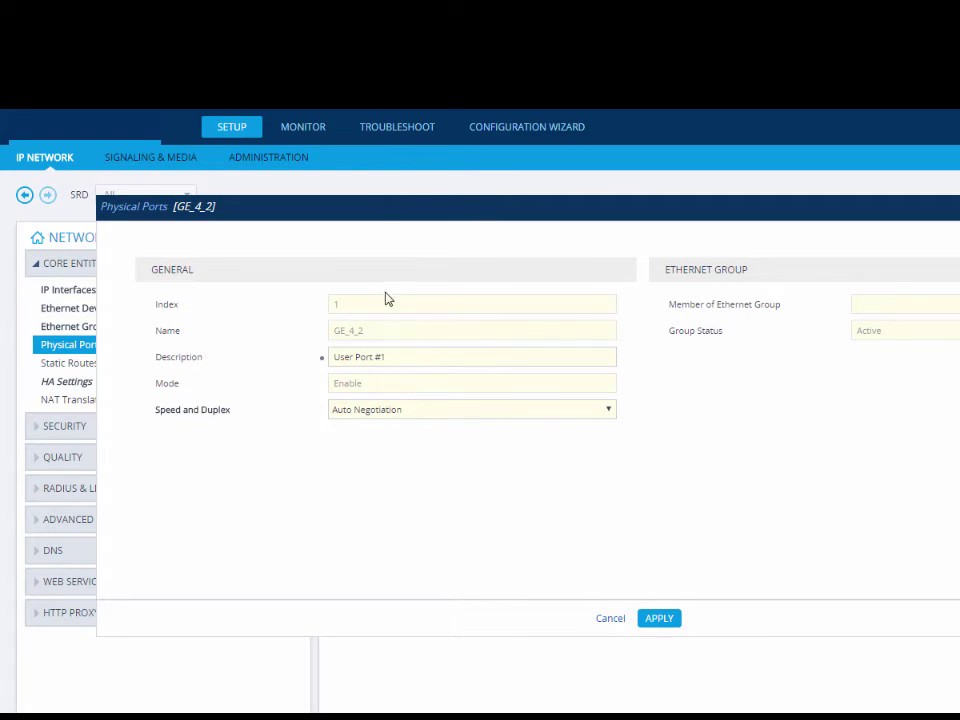
pyautogui.click(662, 624)
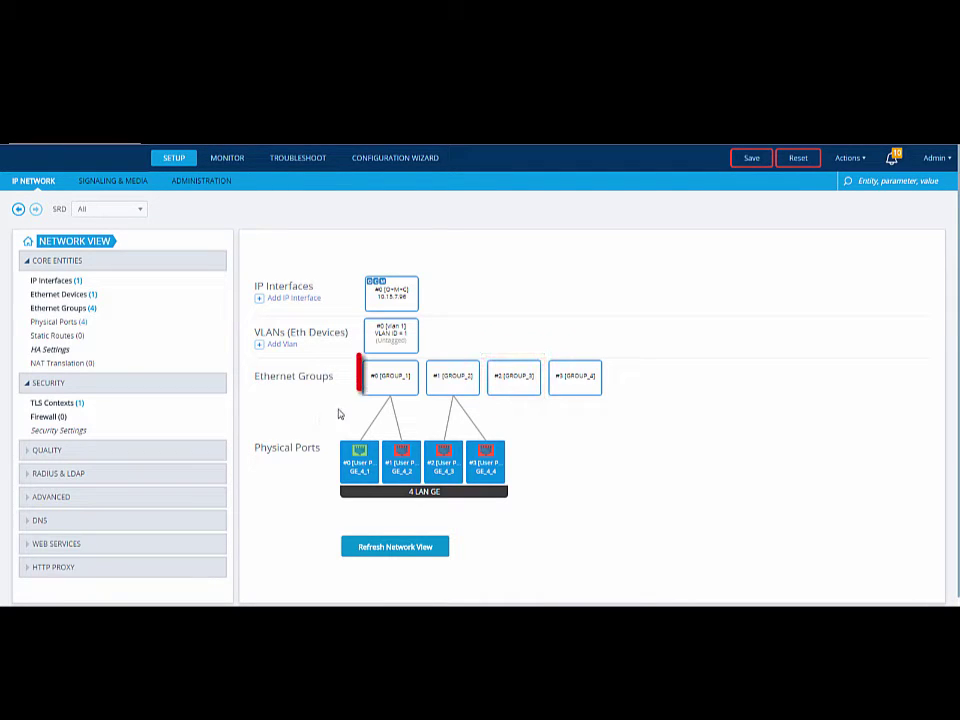
# - Set GROUP_1's Member 2 to "--" so only GE_4_1 remains, and apply
pyautogui.click(396, 391)
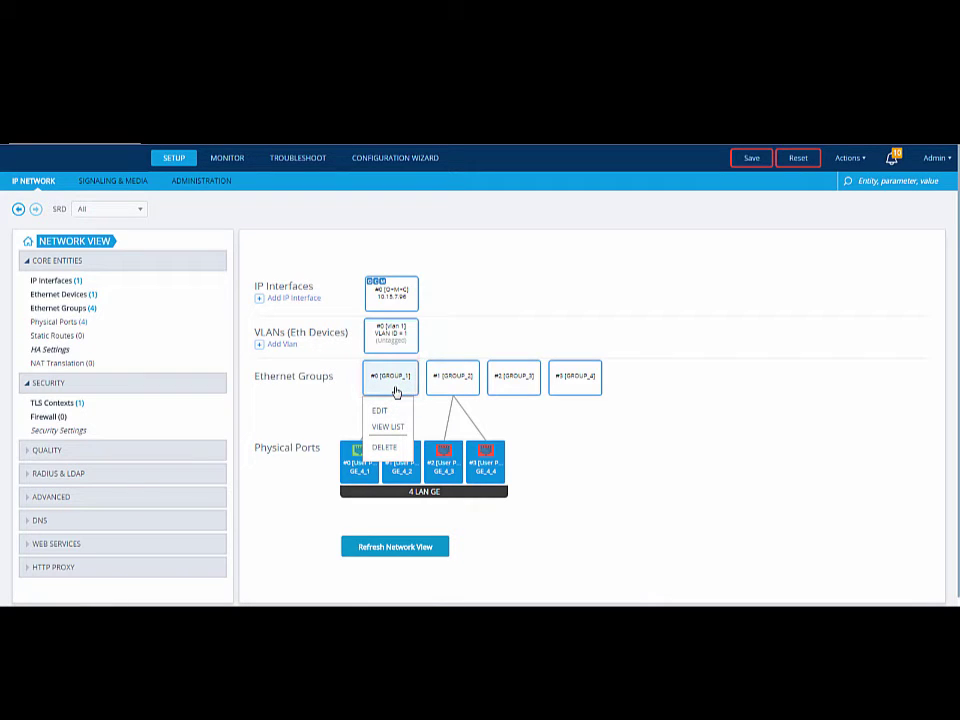
pyautogui.click(382, 412)
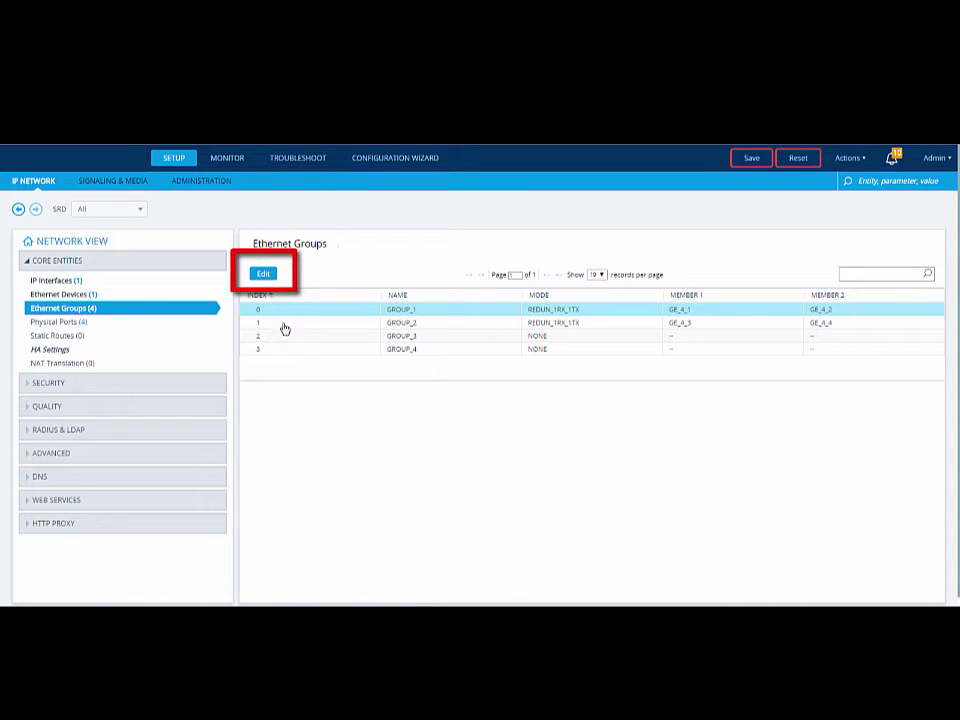
pyautogui.click(268, 276)
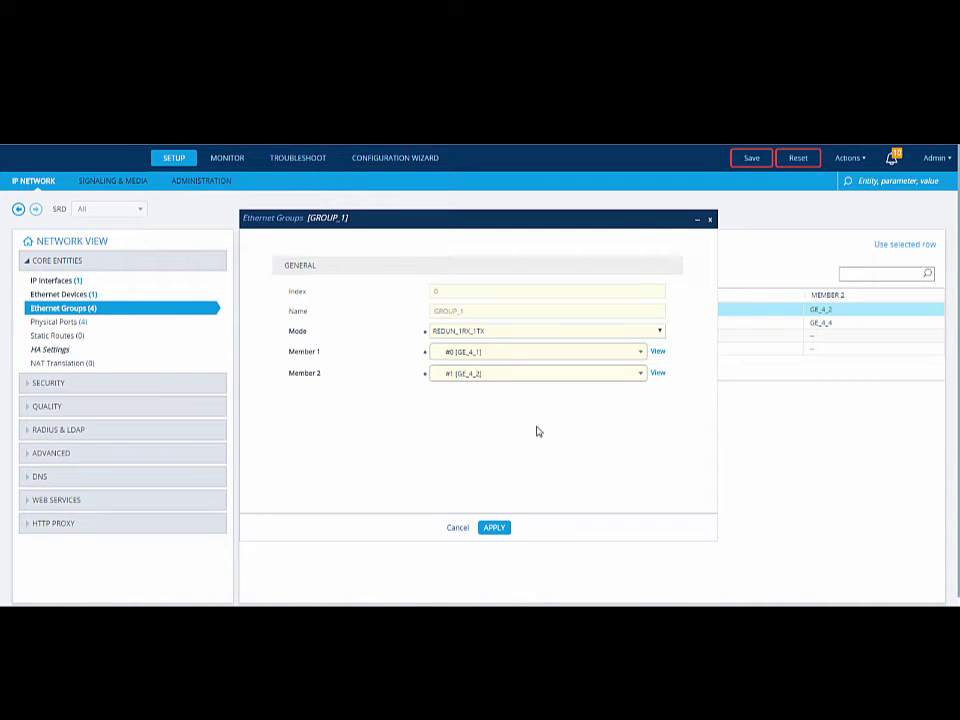
pyautogui.click(643, 378)
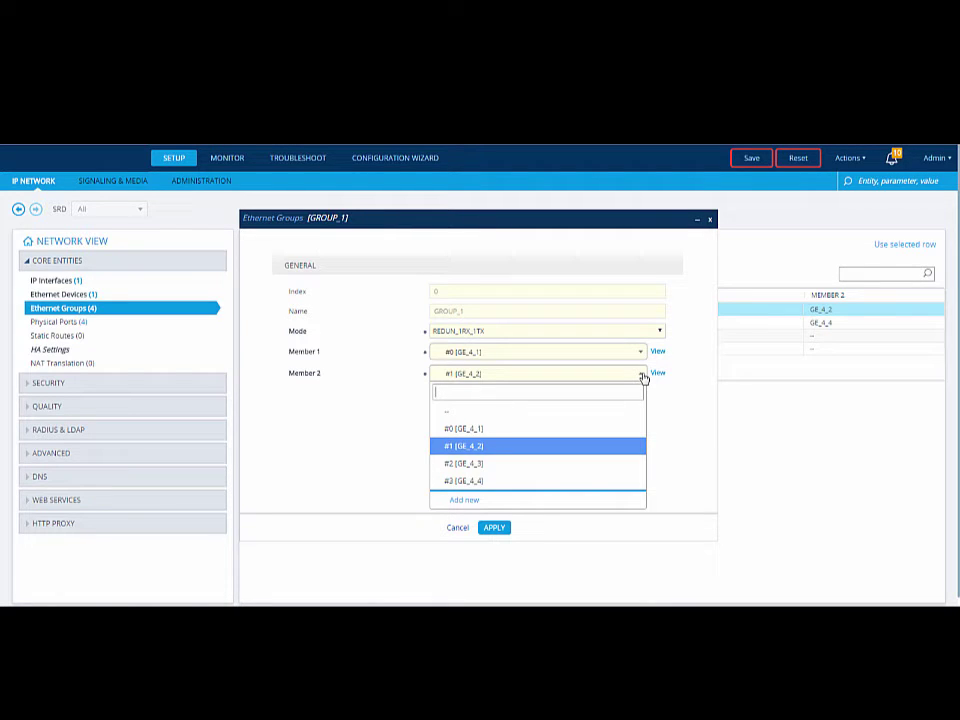
pyautogui.click(591, 412)
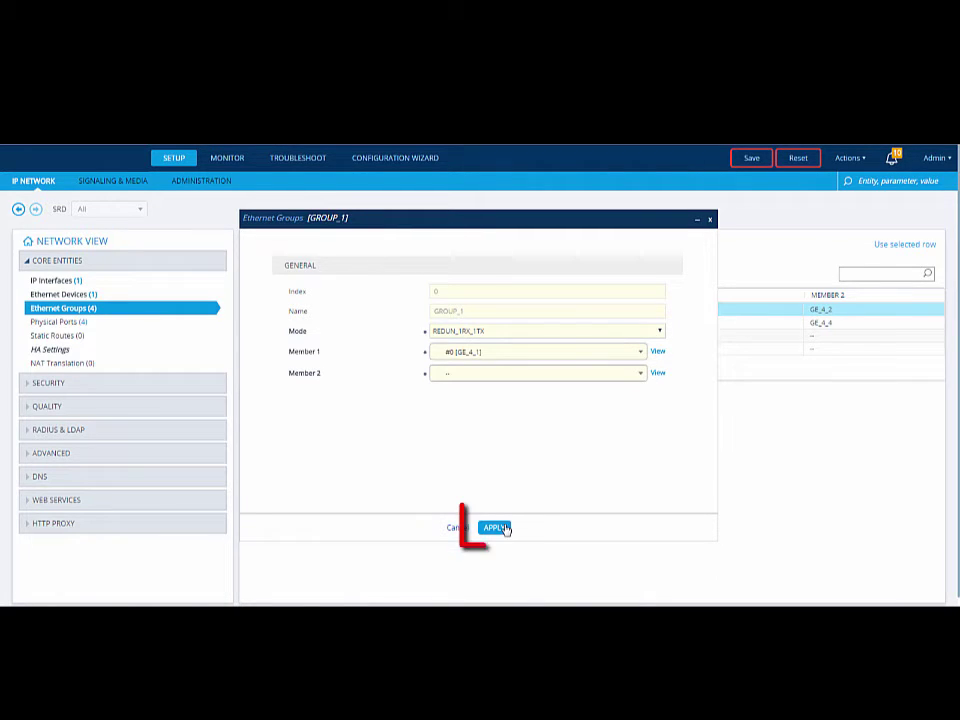
pyautogui.click(495, 528)
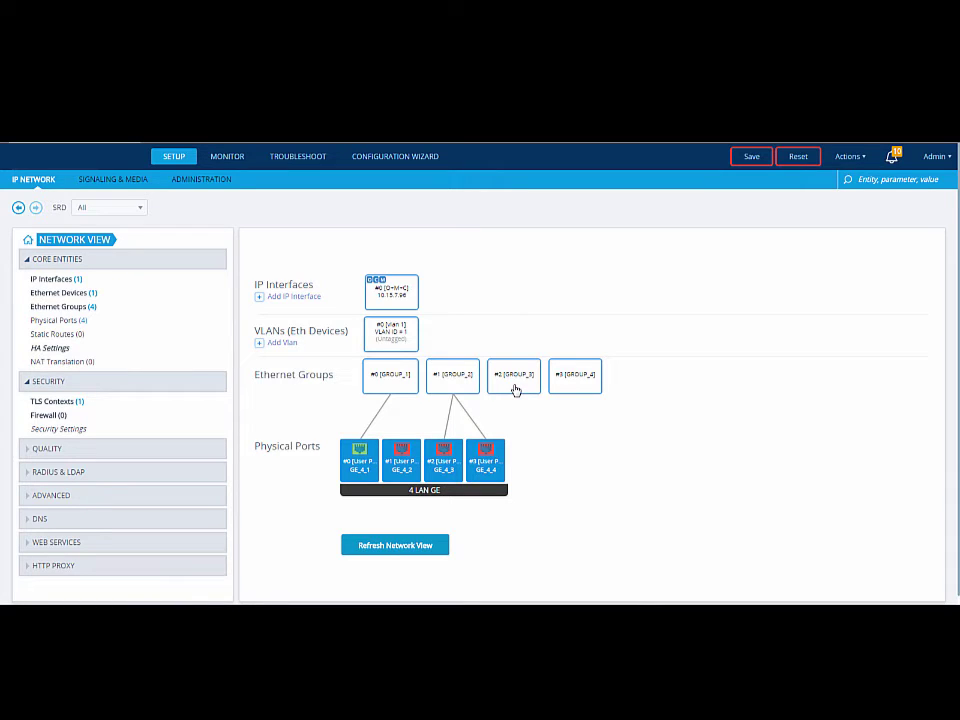
# - Set GROUP_3's Member 1 to #1 [GE_4_2] and apply the change
pyautogui.click(515, 389)
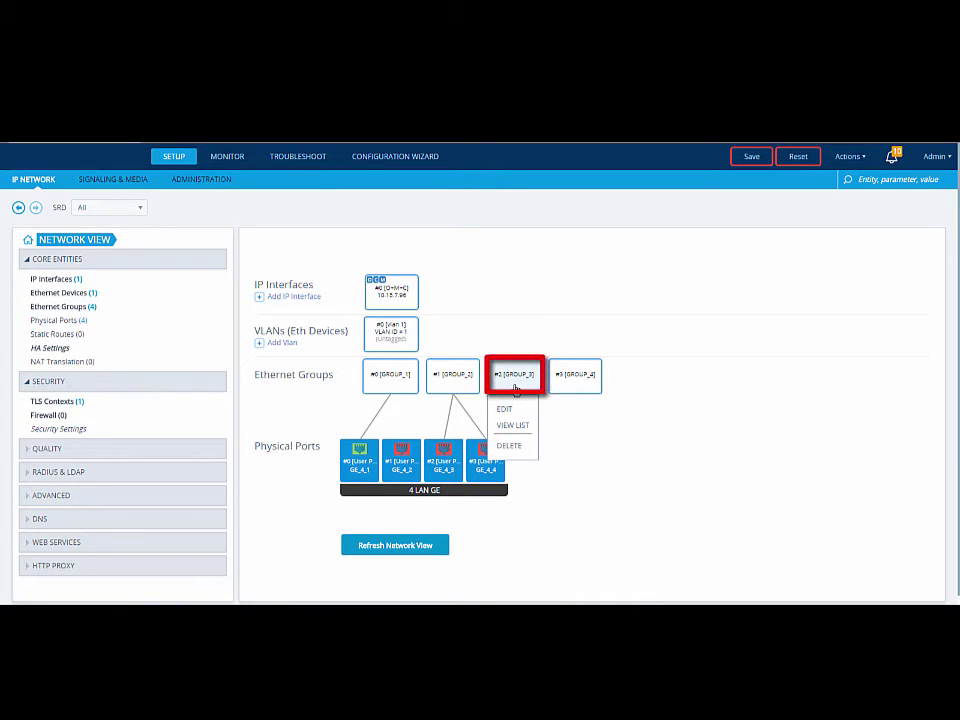
pyautogui.click(505, 409)
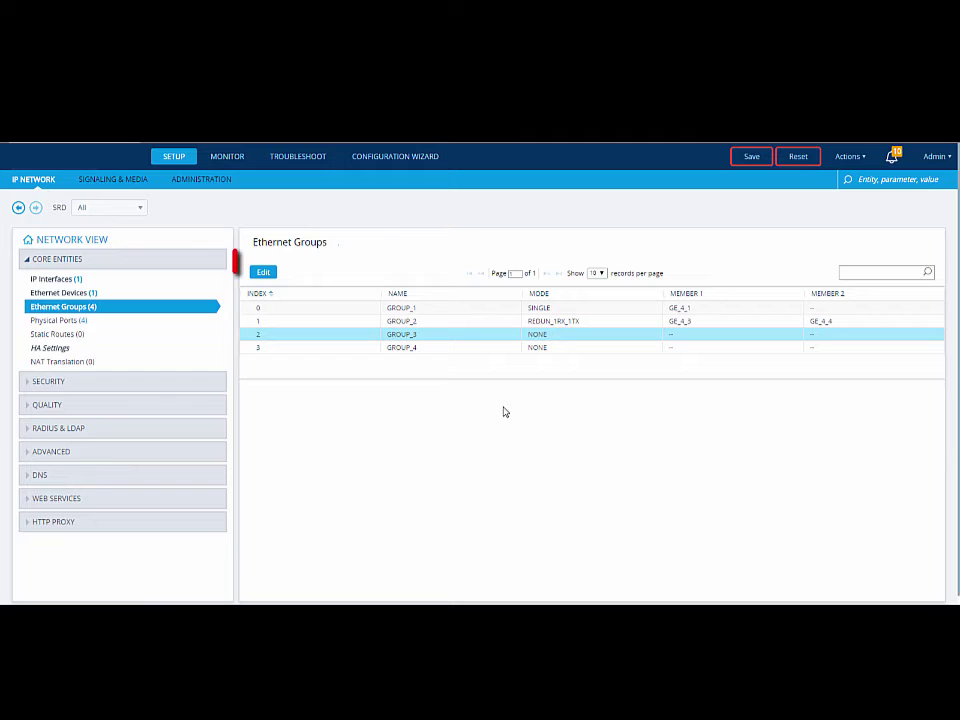
pyautogui.click(272, 275)
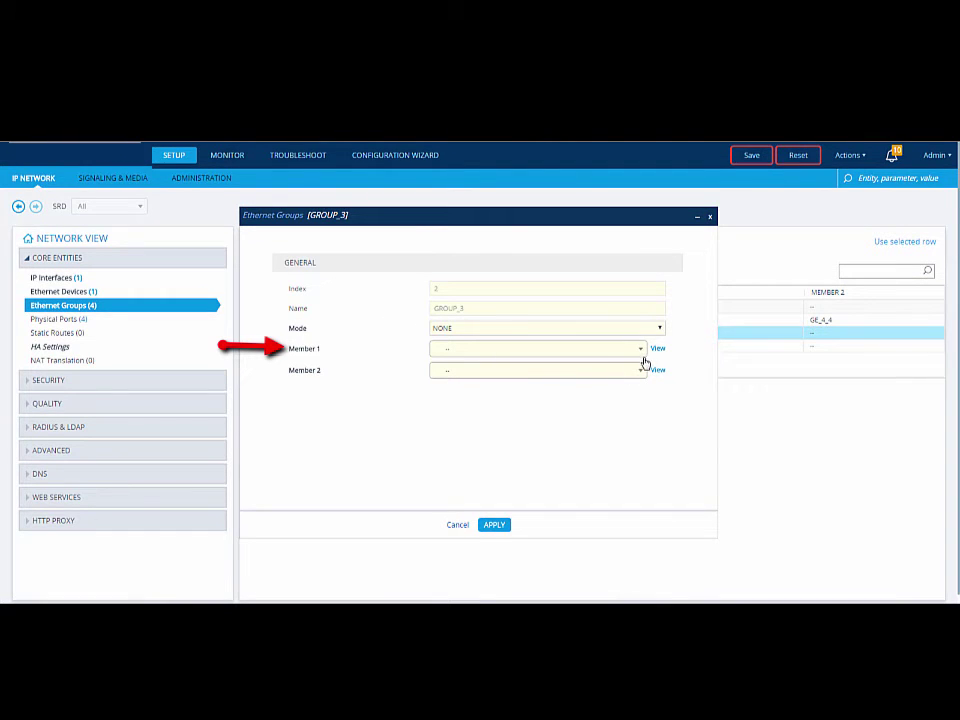
pyautogui.click(642, 352)
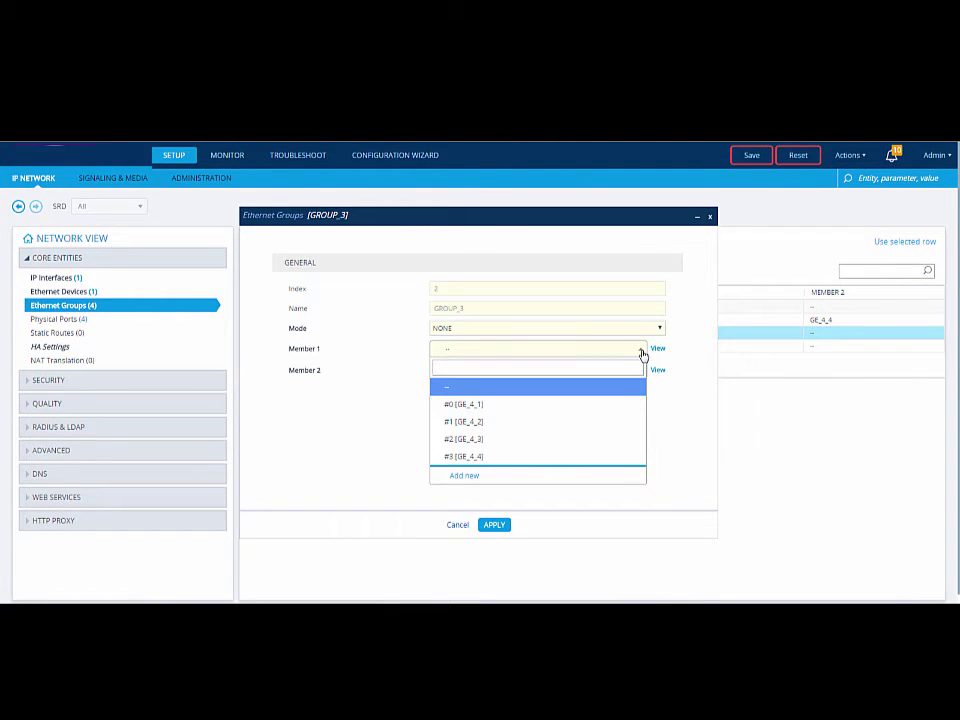
pyautogui.click(589, 421)
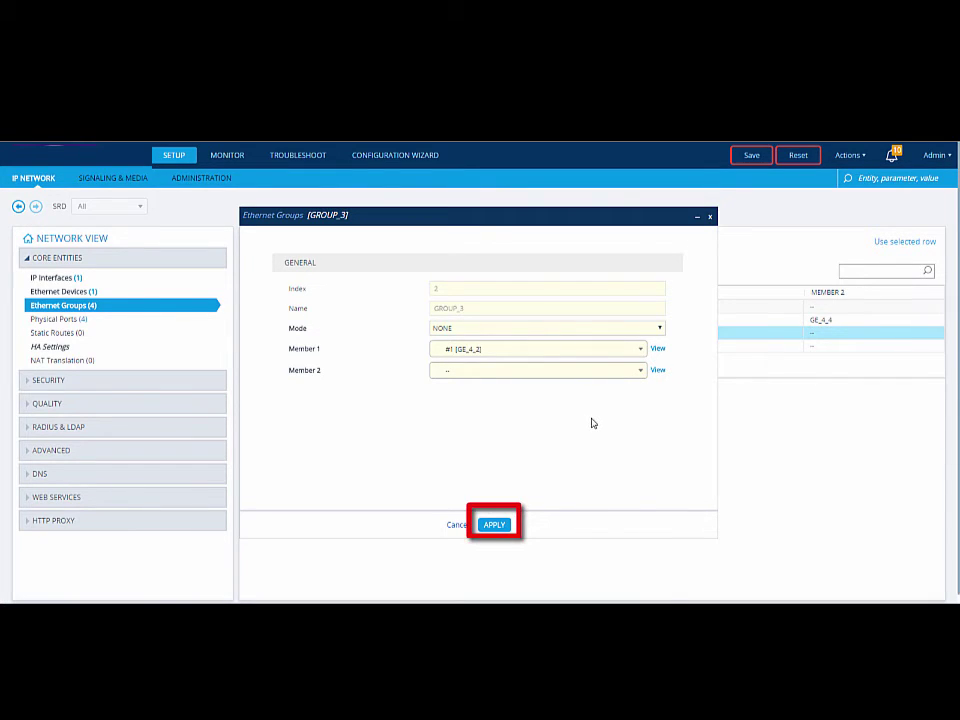
pyautogui.click(497, 527)
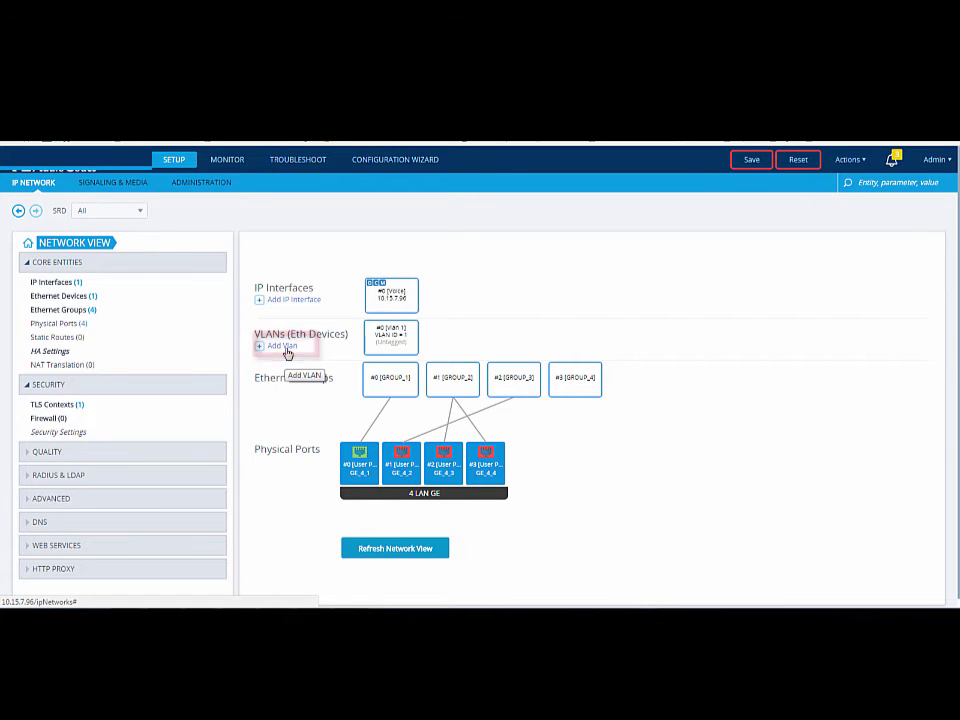
# - Create a new Ethernet device entry with index 1 named VLAN 2
pyautogui.click(287, 350)
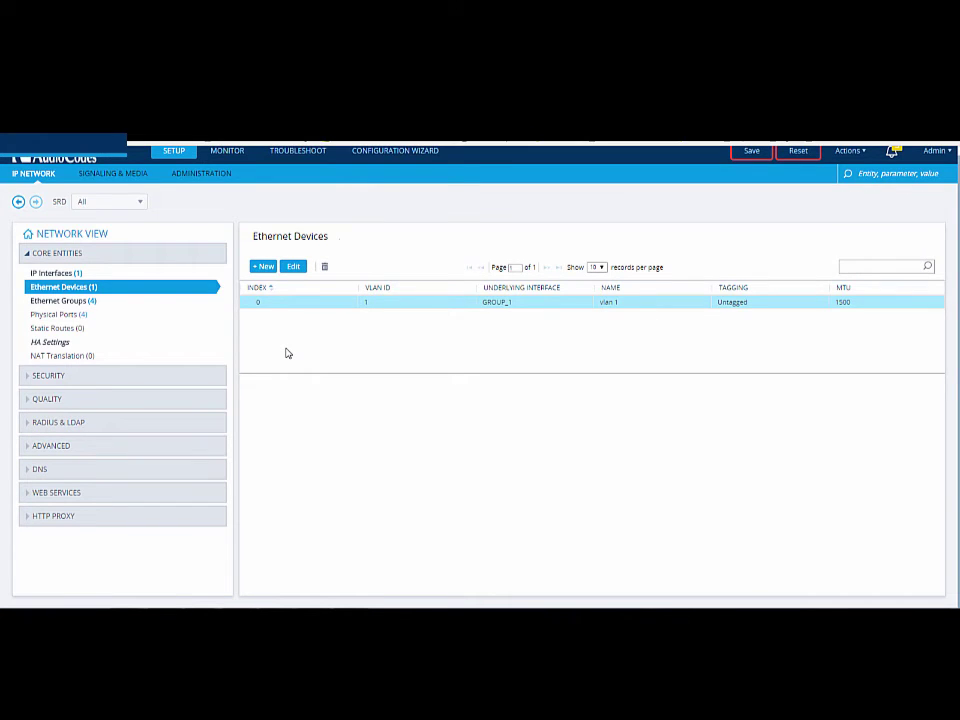
pyautogui.click(265, 268)
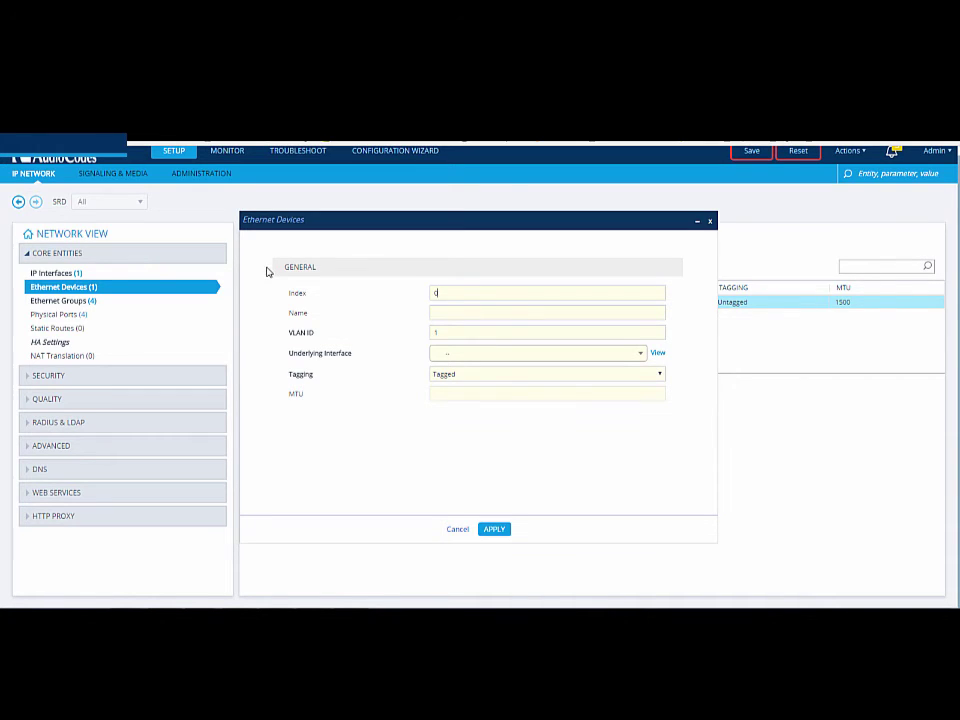
pyautogui.doubleClick(435, 293)
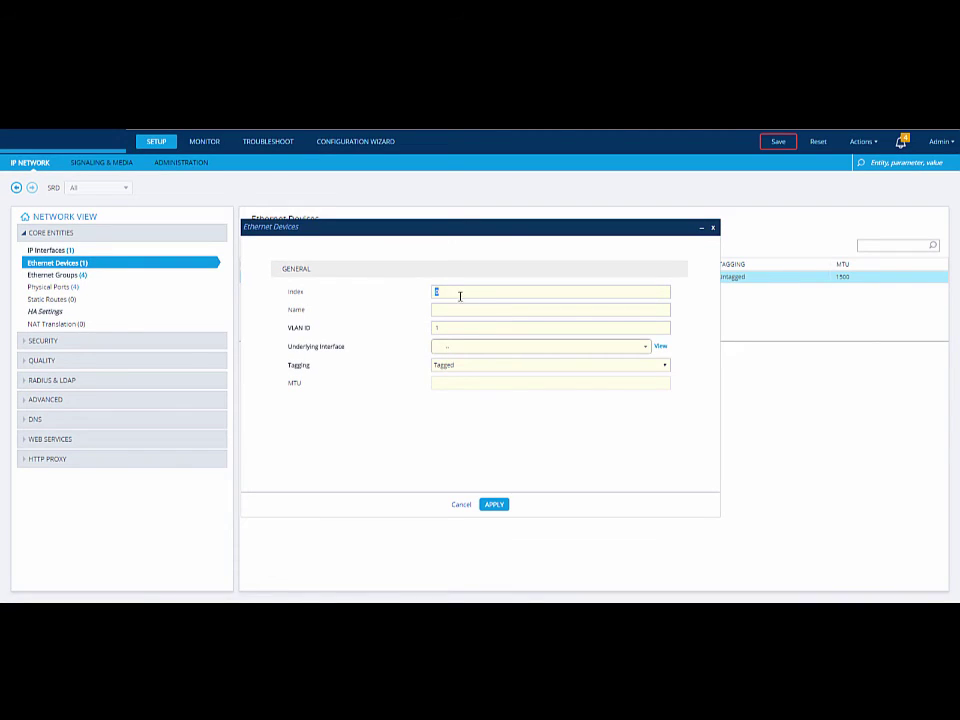
pyautogui.write('1')
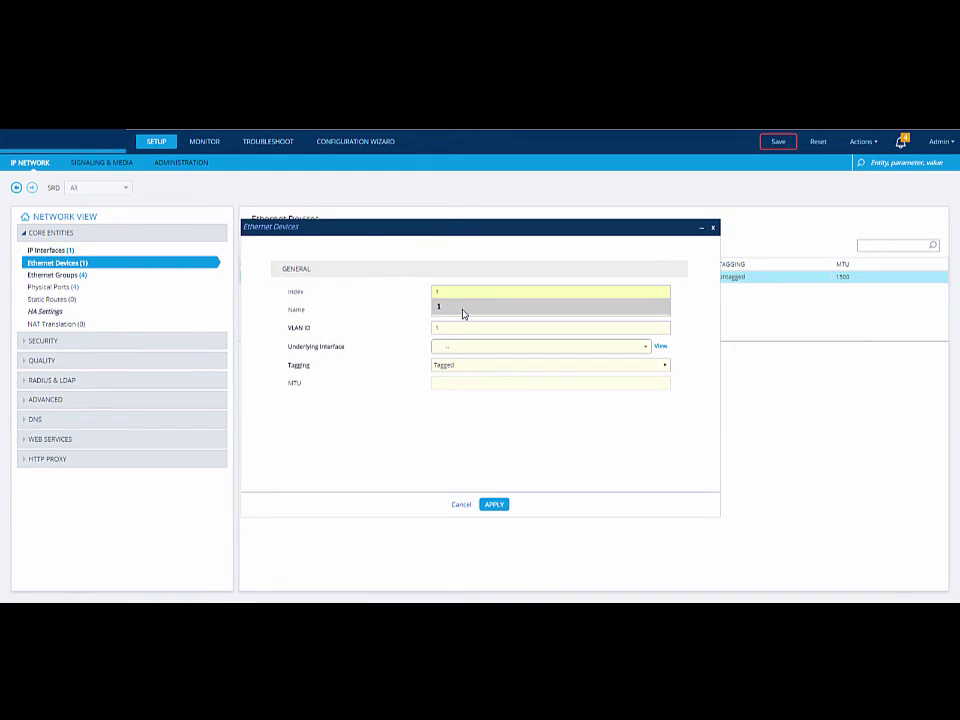
pyautogui.click(462, 312)
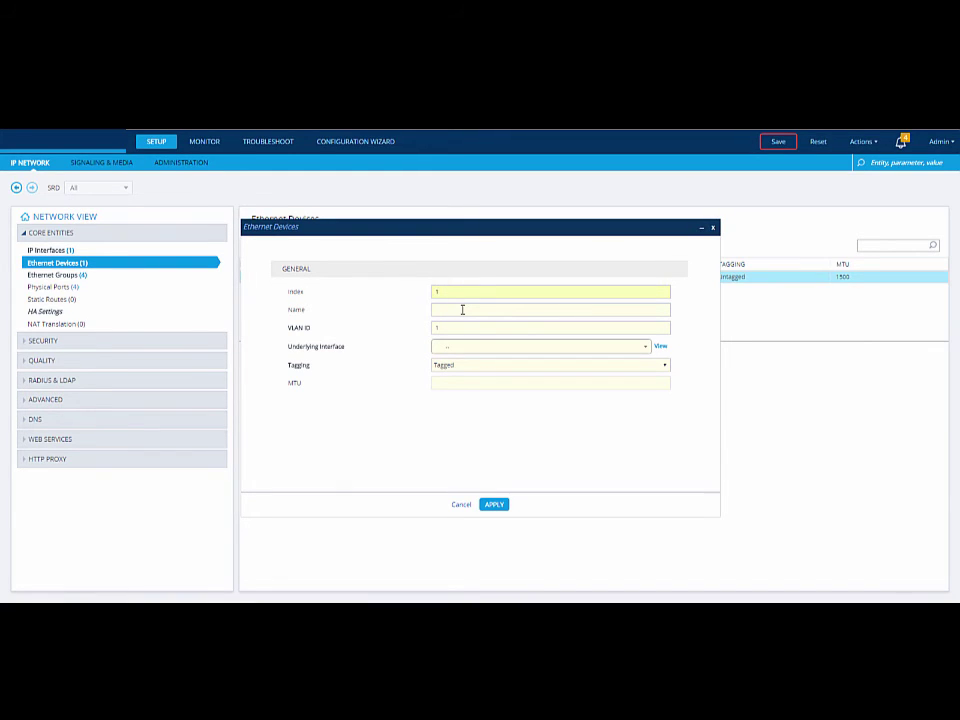
pyautogui.write('VLAN 2')
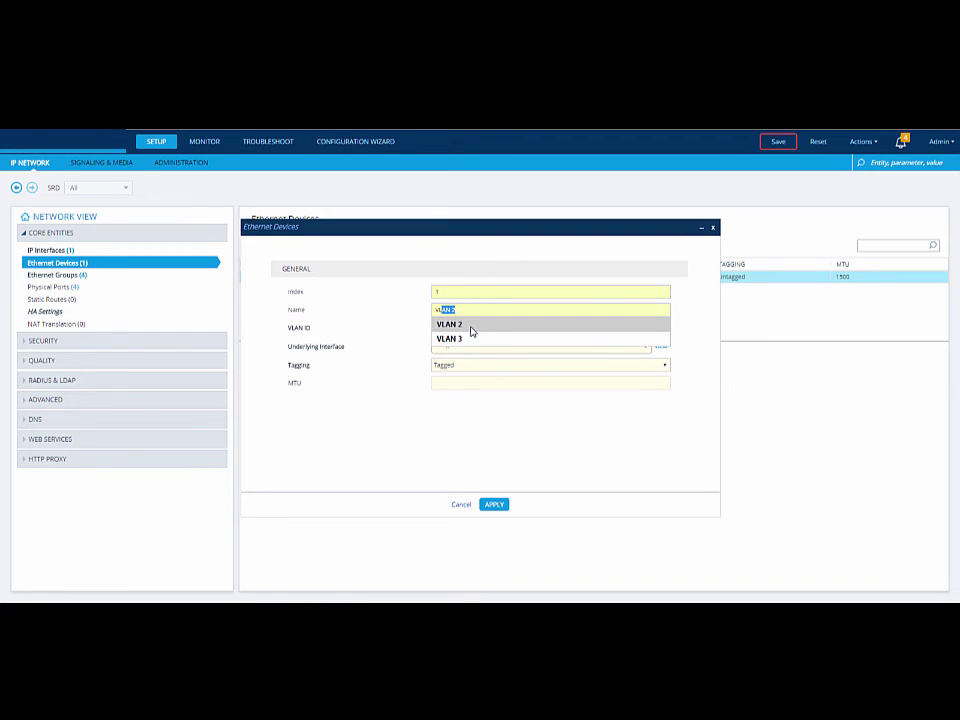
pyautogui.click(471, 326)
# - Give it VLAN ID 2, underlying interface #1 [GROUP_2], Untagged tagging, and save
pyautogui.doubleClick(435, 329)
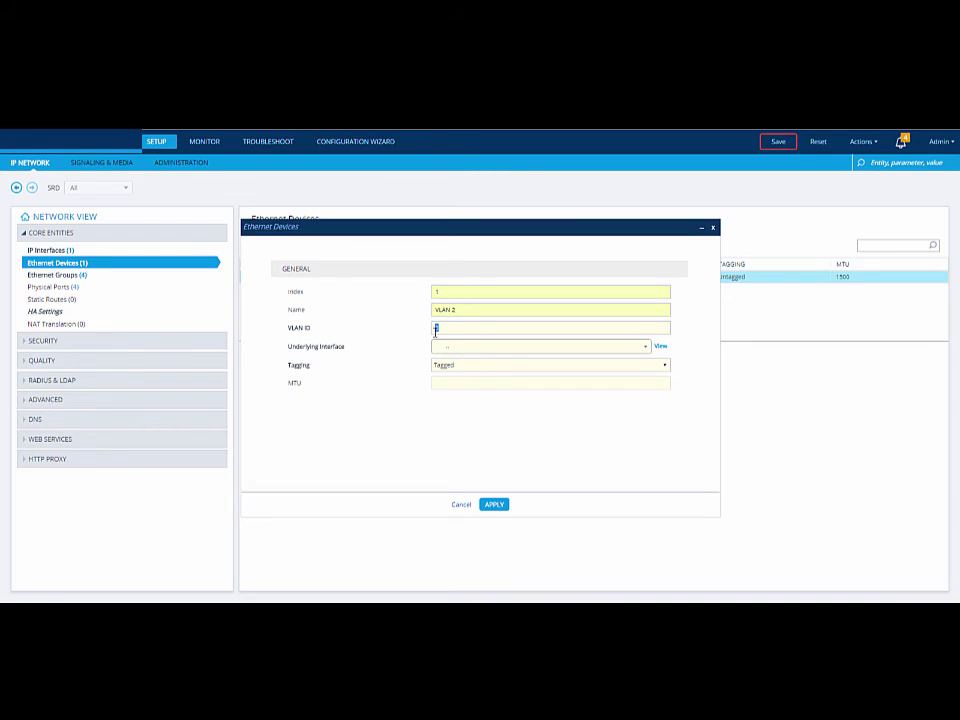
pyautogui.write('2')
pyautogui.click(647, 348)
pyautogui.click(541, 413)
pyautogui.click(664, 370)
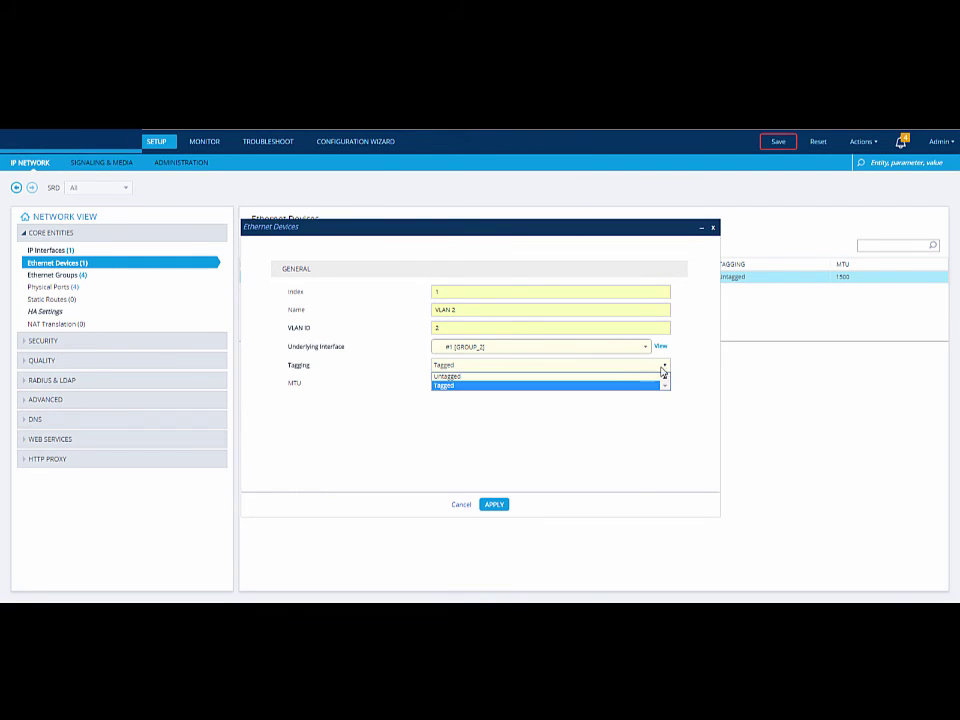
pyautogui.click(624, 379)
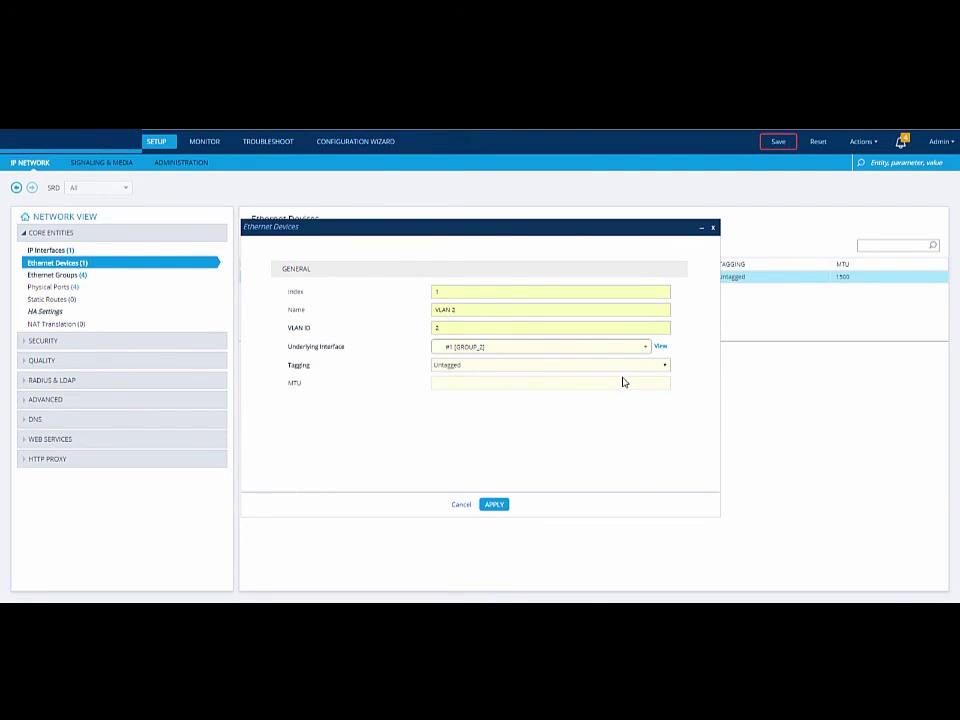
pyautogui.click(495, 505)
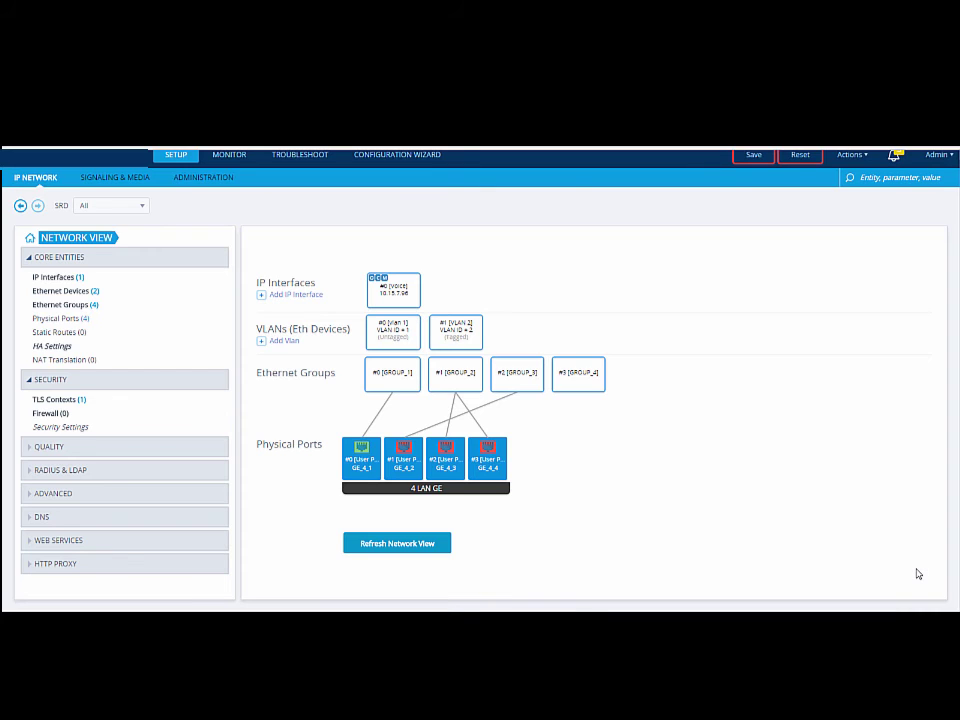
# - Add a new IP interface with index 1 named itsp
pyautogui.click(292, 296)
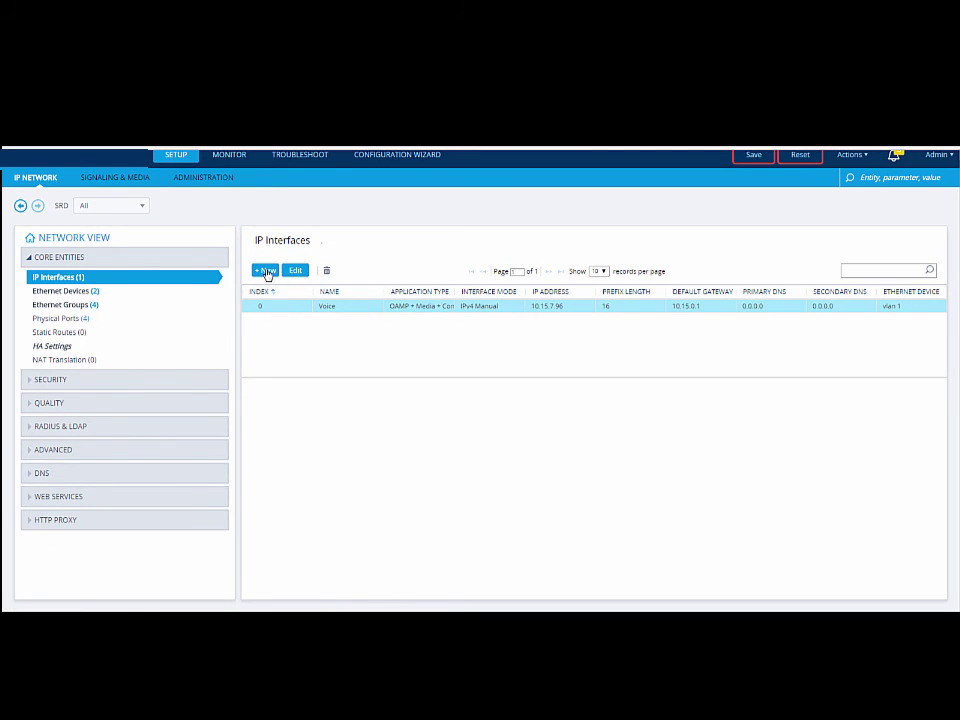
pyautogui.click(265, 271)
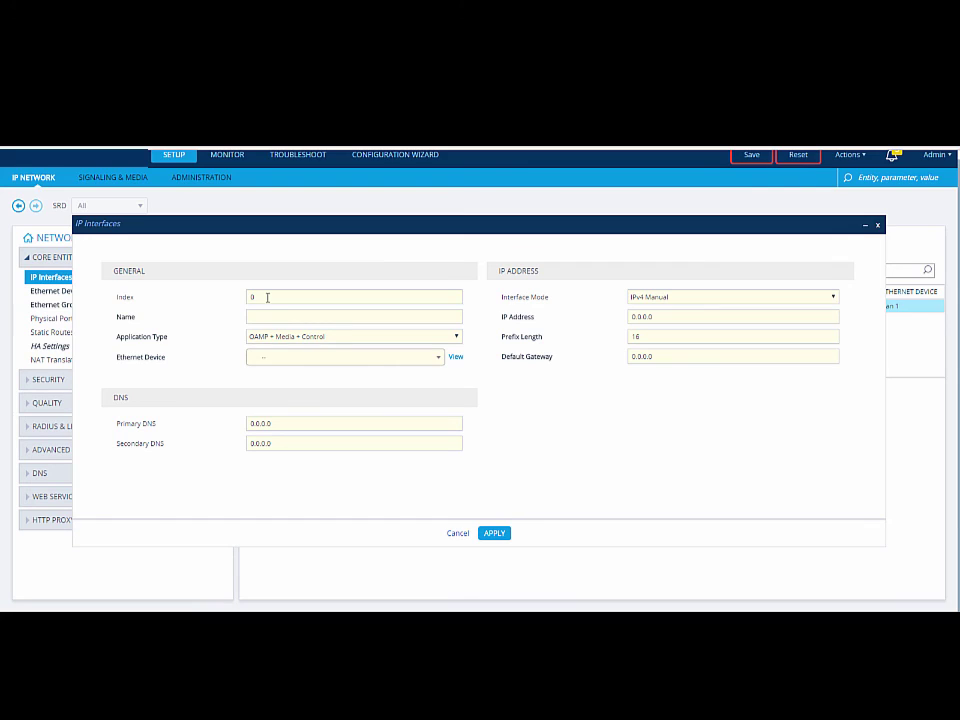
pyautogui.click(285, 298)
pyautogui.press('BackSpace')
pyautogui.write('1')
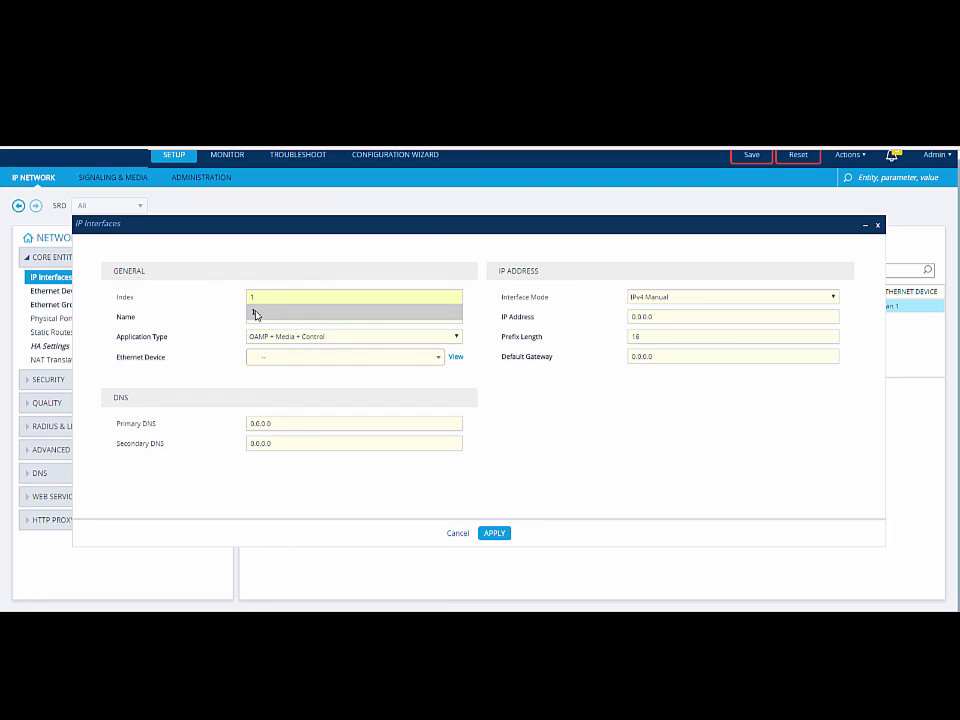
pyautogui.click(257, 313)
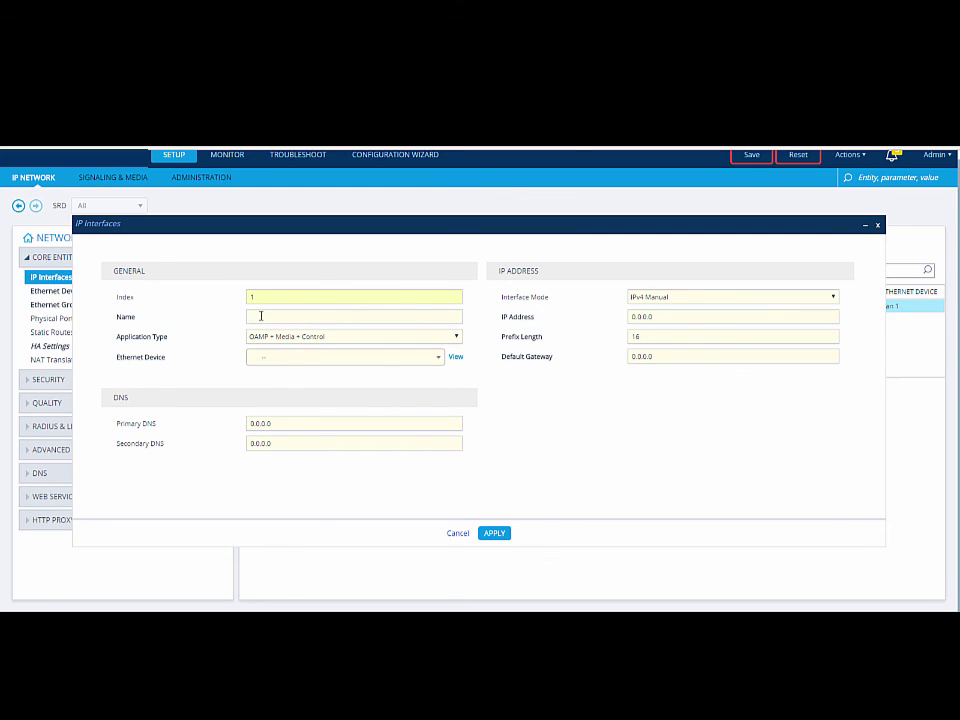
pyautogui.write('ITS')
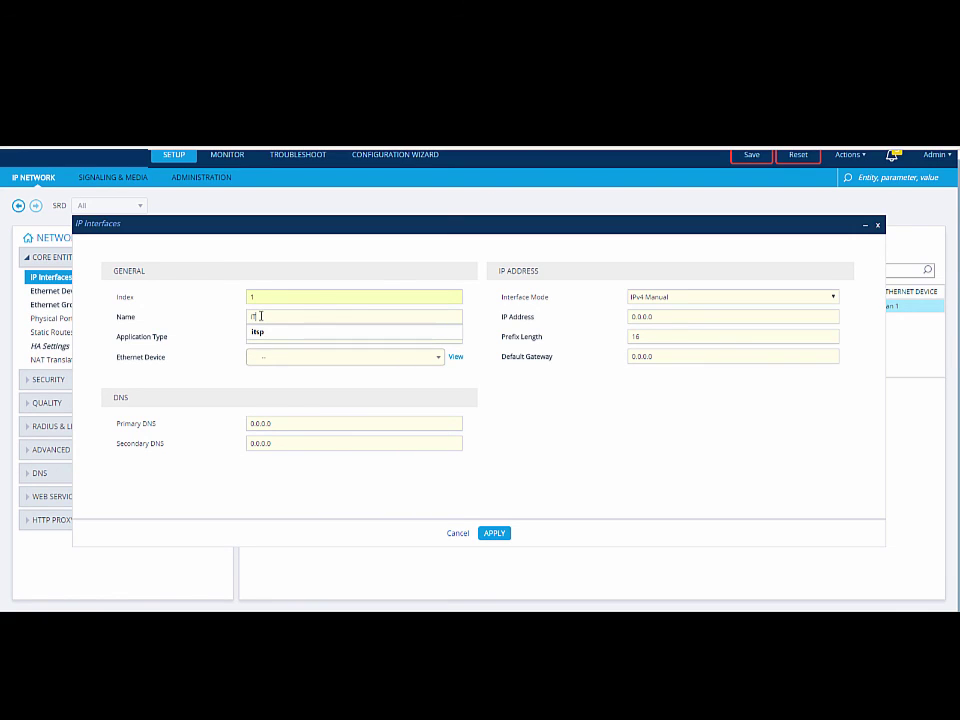
pyautogui.click(257, 332)
# - Set its application type to Media + Control on Ethernet device #1 [VLAN 2]
pyautogui.click(287, 340)
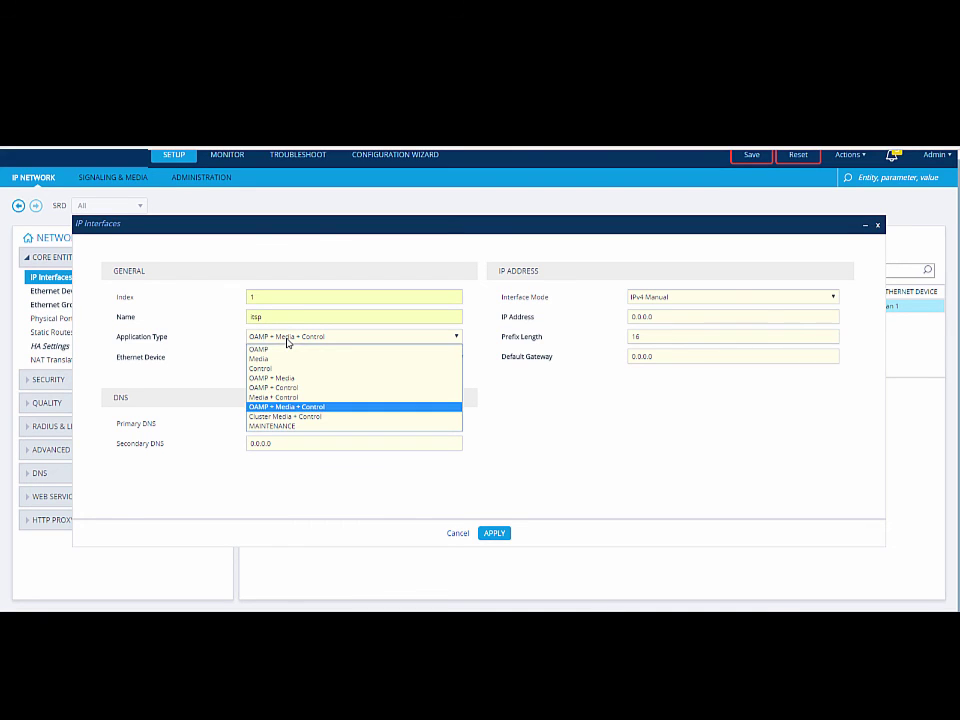
pyautogui.click(284, 398)
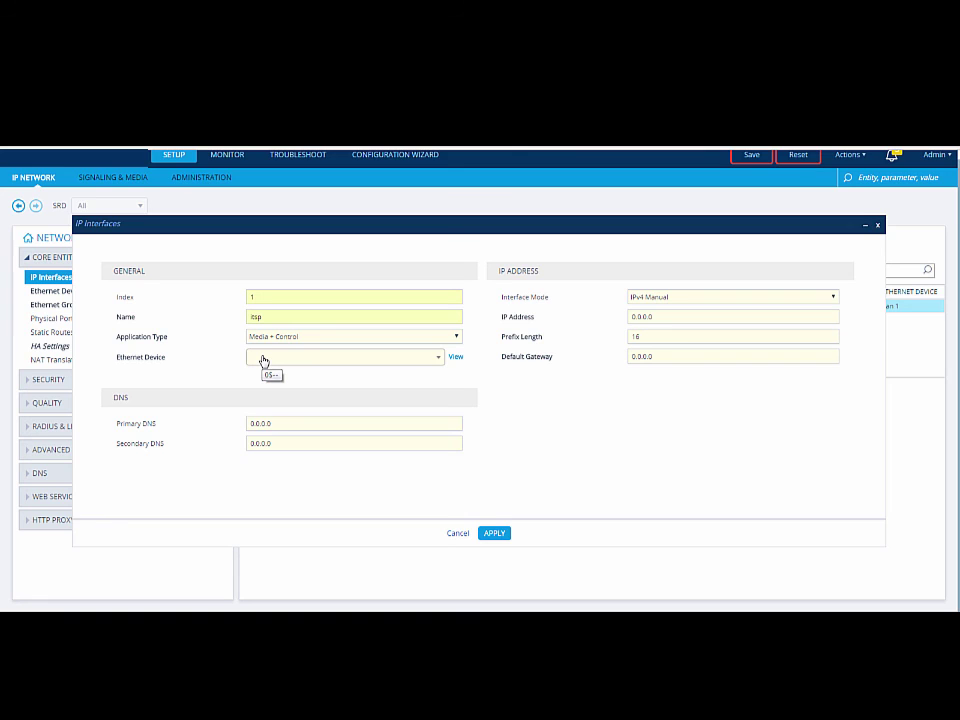
pyautogui.click(438, 360)
pyautogui.click(373, 435)
# - Enter IP address 12.13.14.15 and default gateway 12.13.0.1, then save the interface
pyautogui.click(655, 316)
pyautogui.moveTo(661, 316); pyautogui.dragTo(612, 316)
pyautogui.write('12')
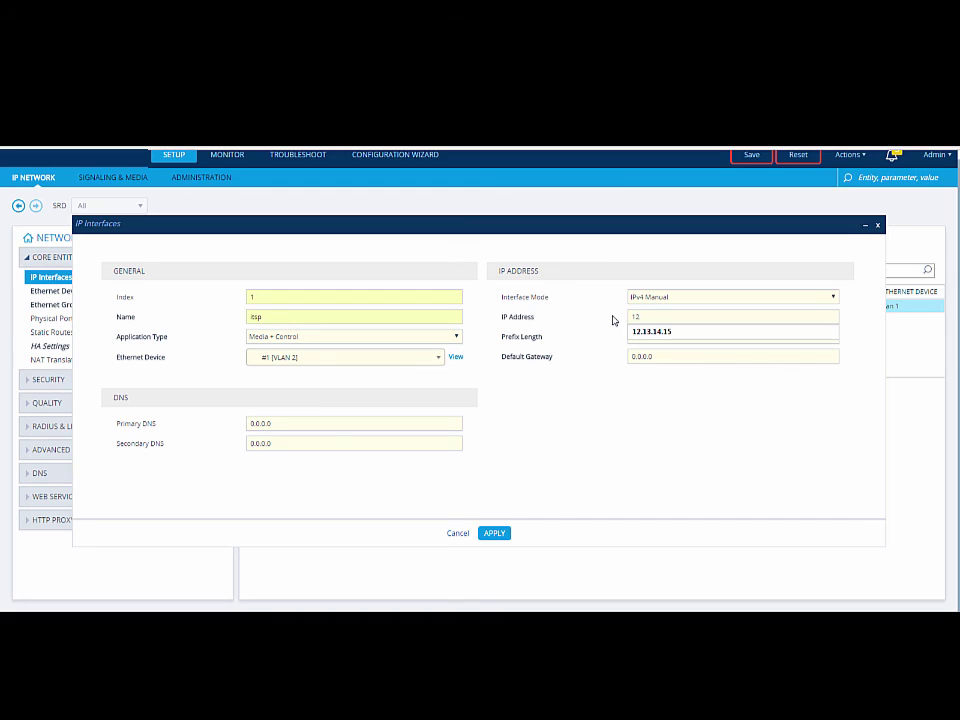
pyautogui.click(634, 331)
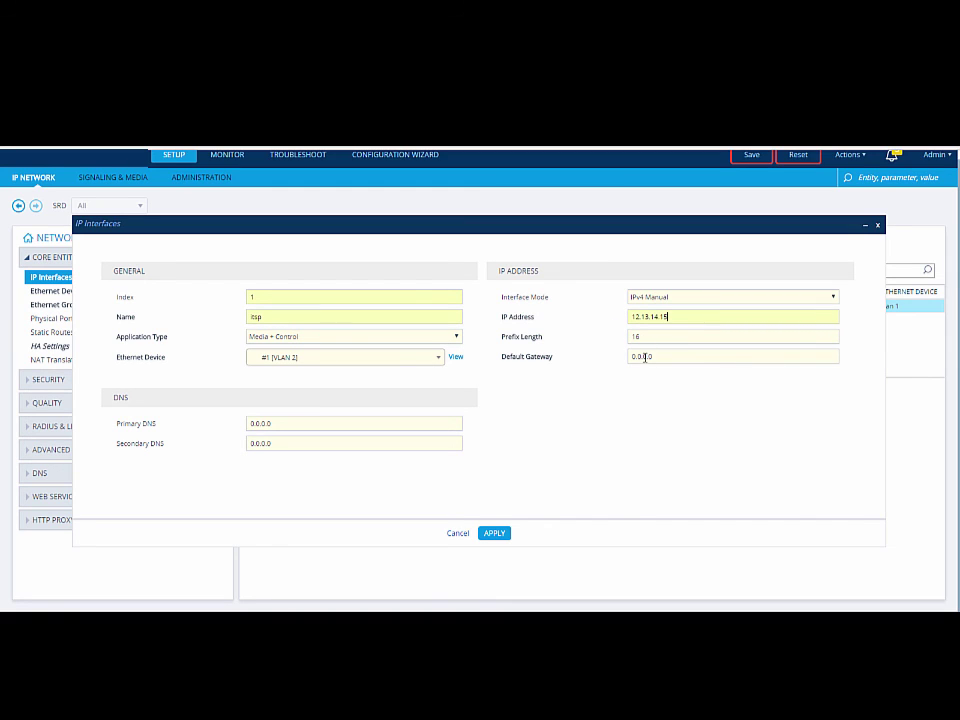
pyautogui.moveTo(653, 357); pyautogui.dragTo(608, 354)
pyautogui.write('12.13.0.1')
pyautogui.click(494, 534)
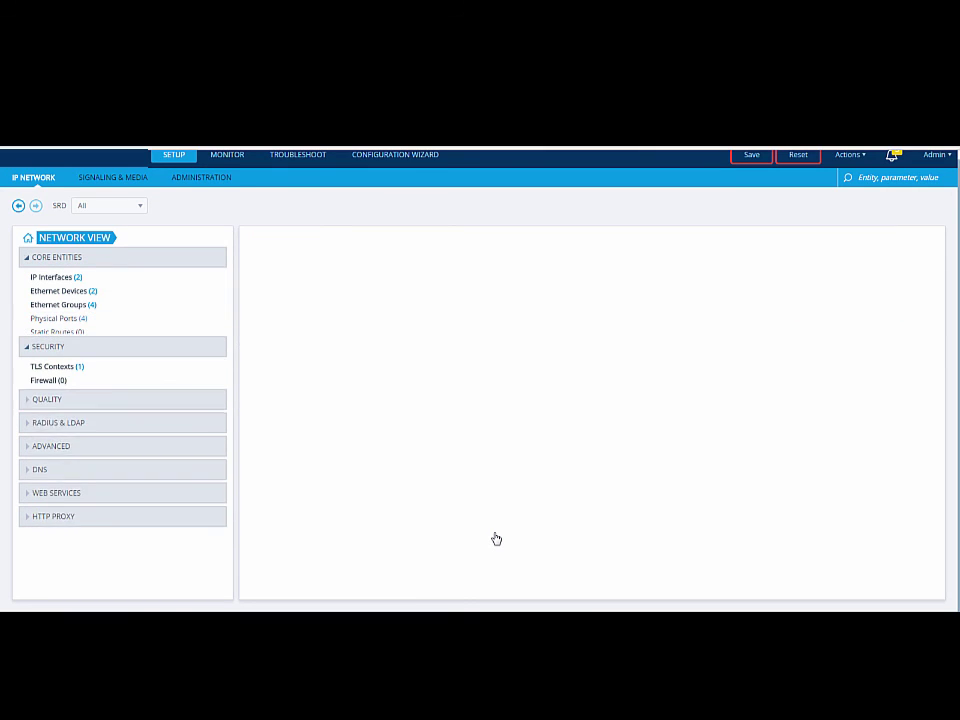